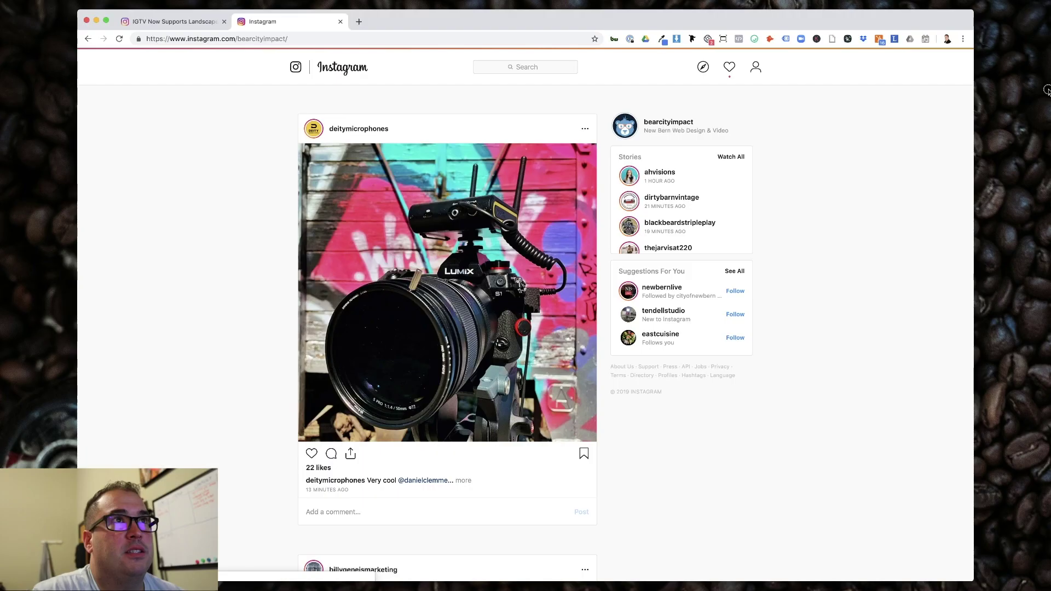
- Open the IGTV section of the bearcityimpact profile and start uploading a new IGTV video
{"action": "left_click", "coordinate": [755, 66]}
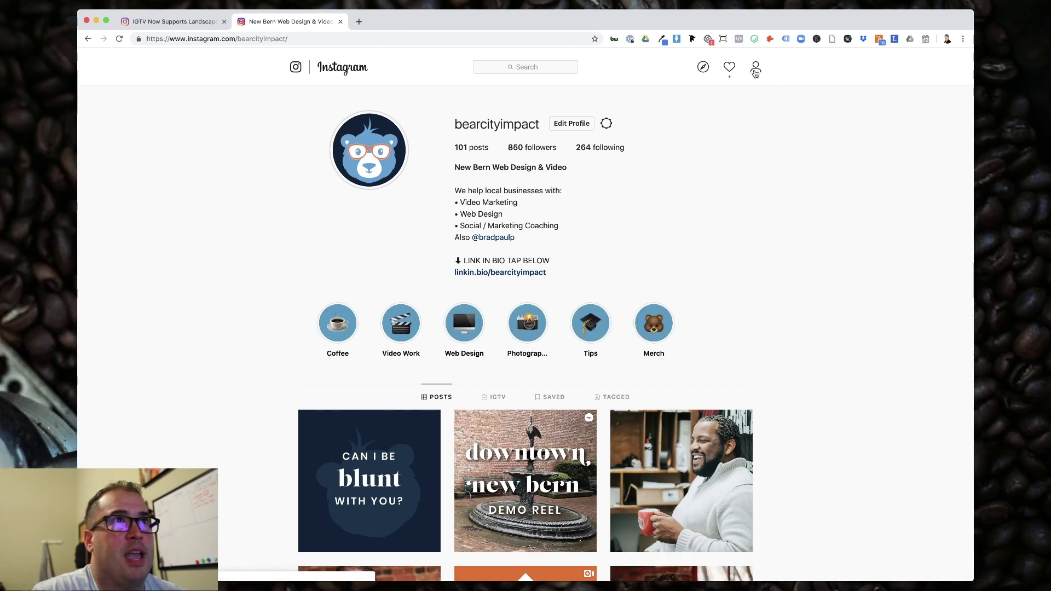
{"action": "left_click", "coordinate": [492, 399]}
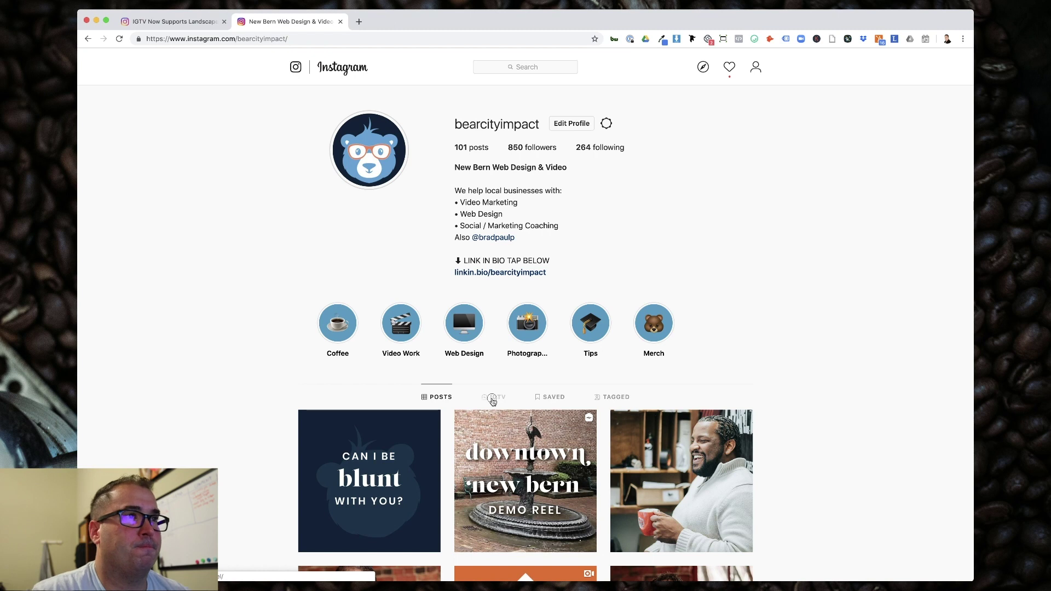
{"action": "scroll", "coordinate": [691, 410], "scroll_direction": "down", "scroll_amount": 3}
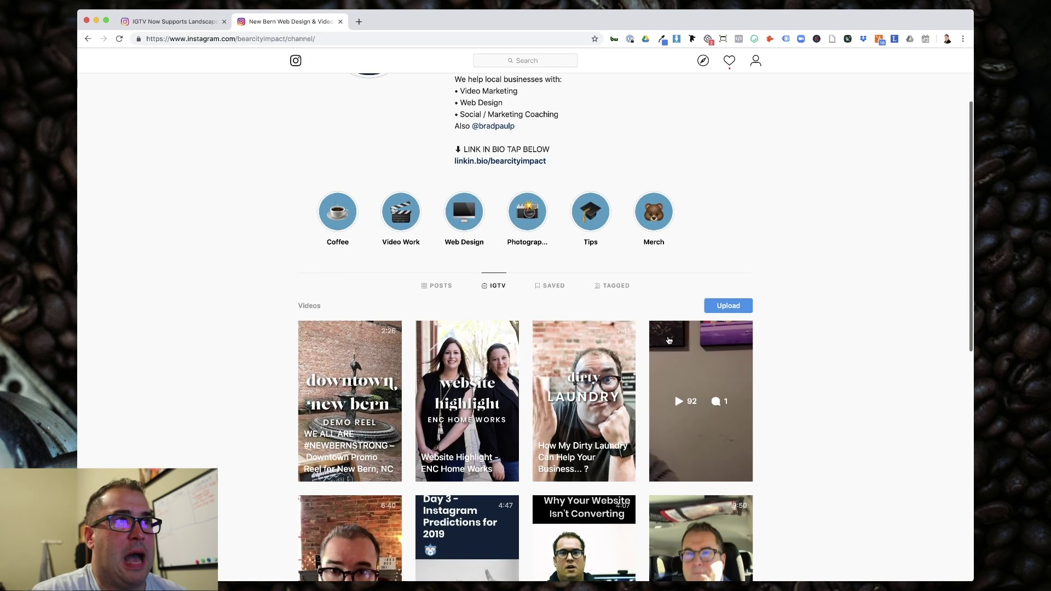
{"action": "scroll", "coordinate": [657, 395], "scroll_direction": "up", "scroll_amount": 3}
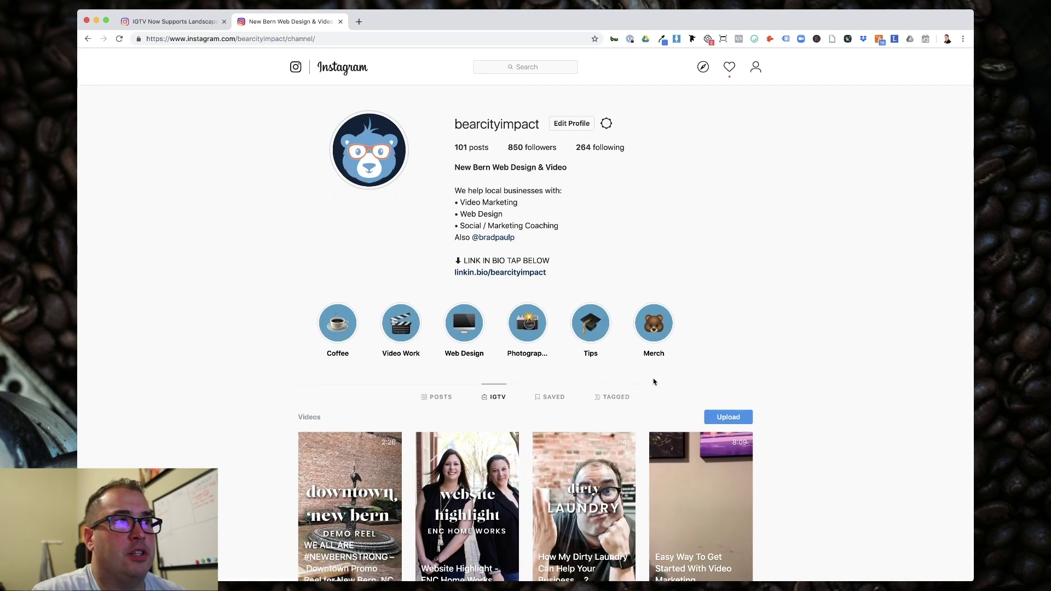
{"action": "left_click", "coordinate": [729, 418]}
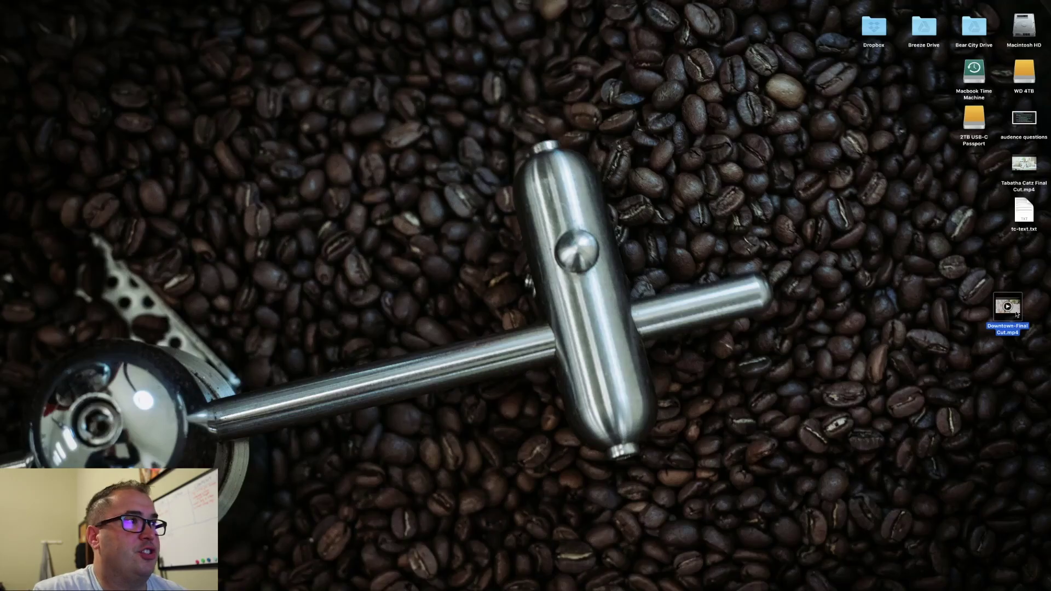
- Open Downtown-Final Cut.mp4 from the desktop to check its landscape picture, and close the player
{"action": "double_click", "coordinate": [1016, 314]}
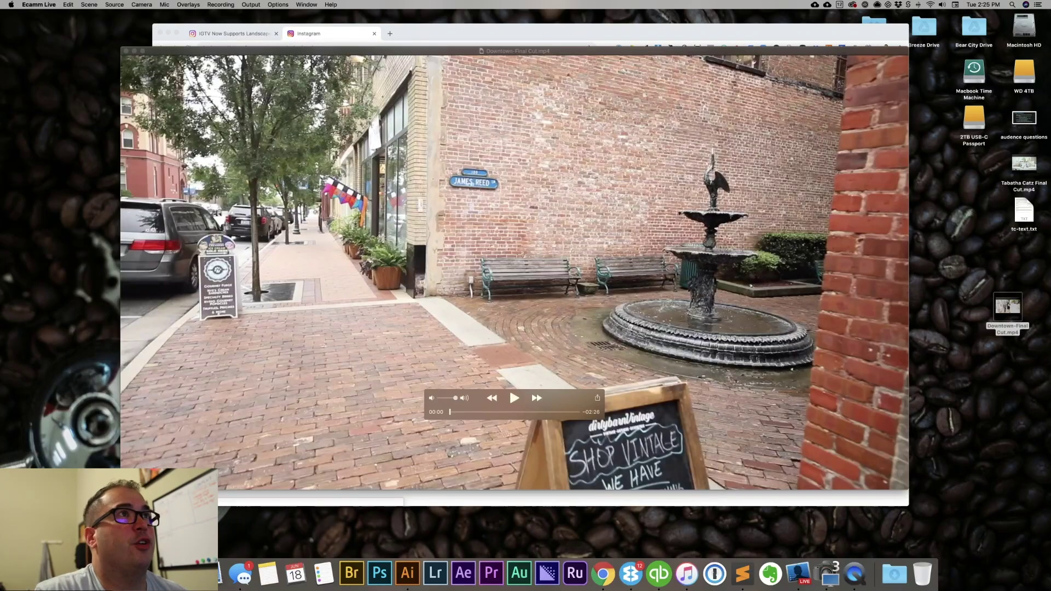
{"action": "mouse_move", "coordinate": [503, 53]}
{"action": "left_mouse_down"}
{"action": "mouse_move", "coordinate": [527, 73]}
{"action": "mouse_move", "coordinate": [589, 70]}
{"action": "mouse_move", "coordinate": [515, 64]}
{"action": "left_mouse_up"}
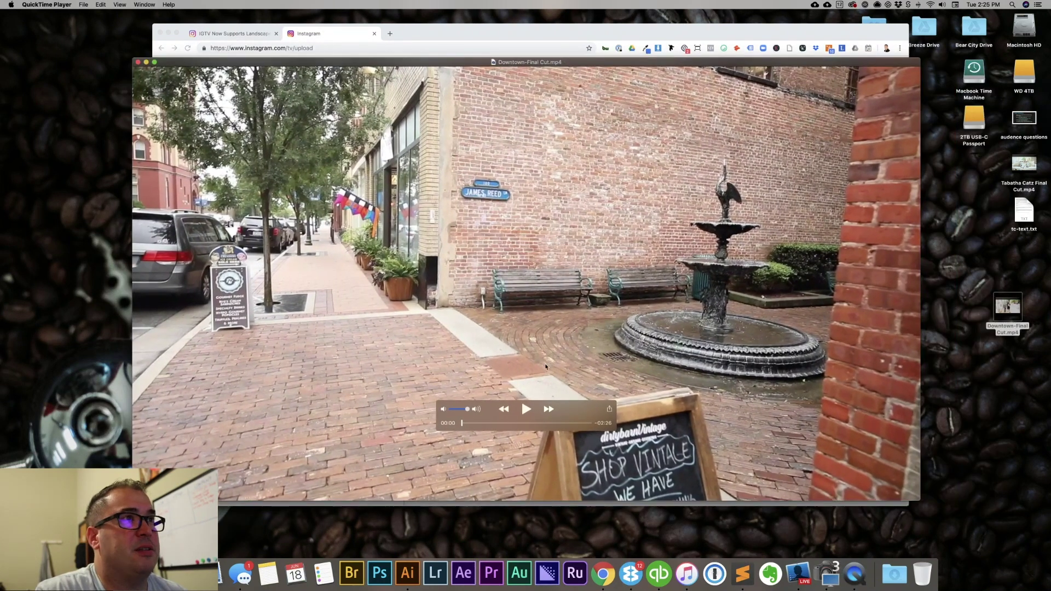
{"action": "left_click", "coordinate": [138, 63]}
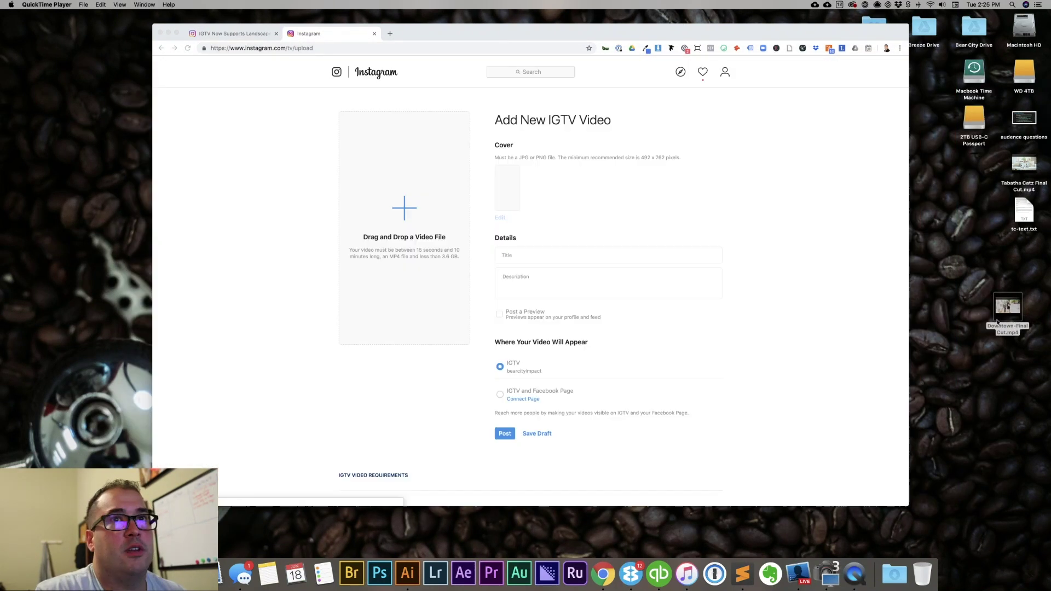
- Open the file information of Downtown-Final Cut.mp4 and examine the video's dimensions
{"action": "left_click", "coordinate": [1014, 313]}
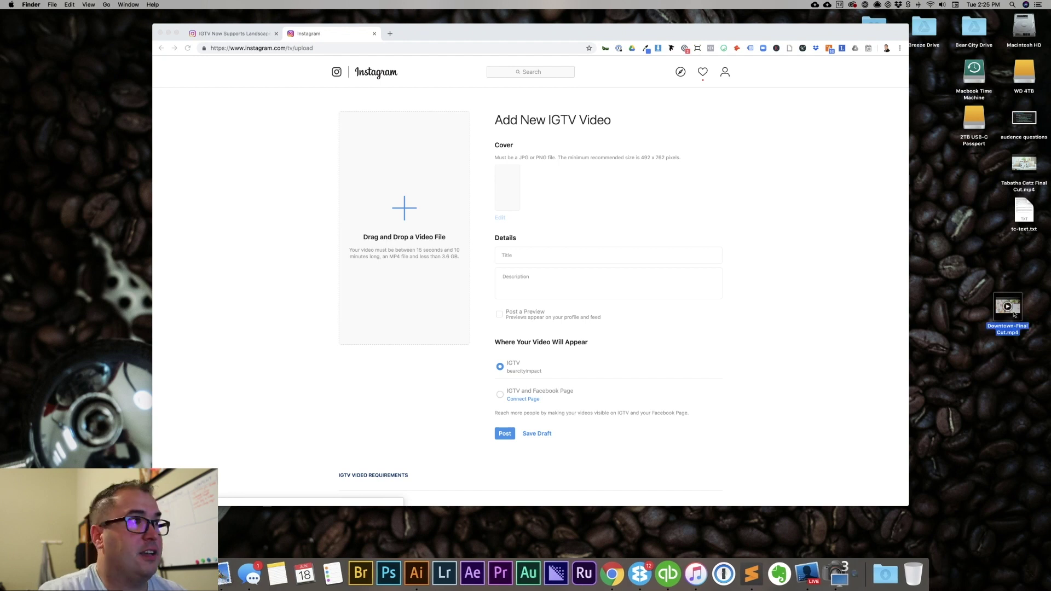
{"action": "key", "text": "super+i"}
{"action": "left_click_drag", "start_coordinate": [57, 20], "coordinate": [332, 203]}
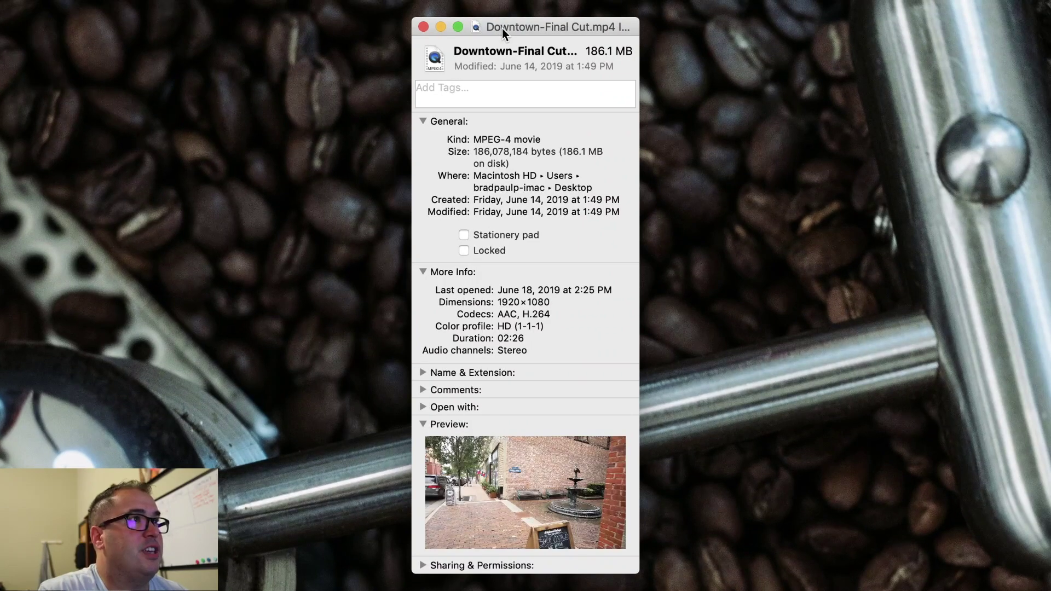
{"action": "left_click_drag", "start_coordinate": [497, 302], "coordinate": [554, 298]}
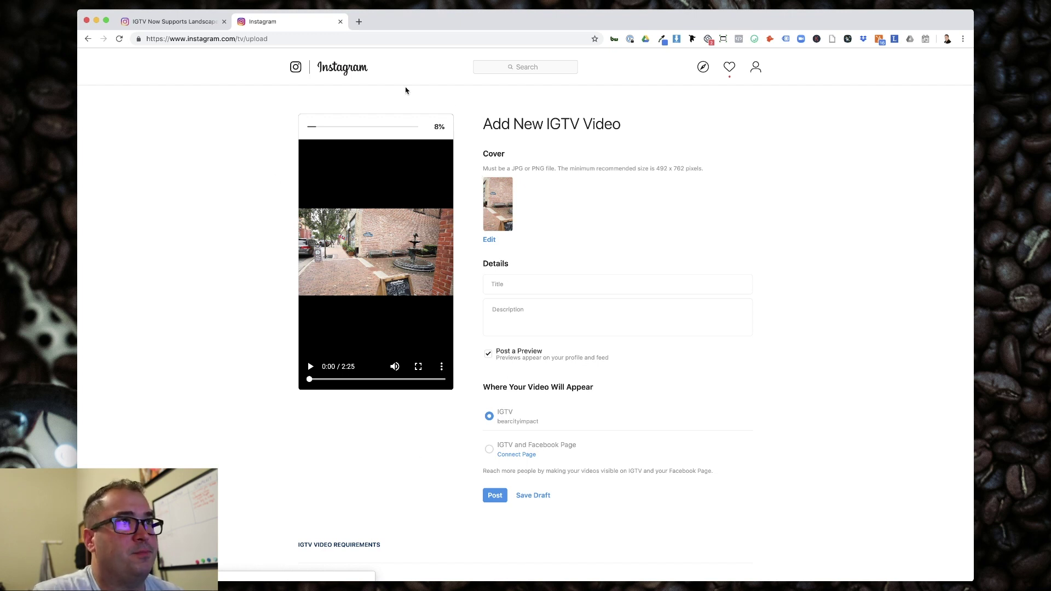
- Enter "NEW BERN STRONG DOWNTOWN PROMO" as the title of the new IGTV video
{"action": "left_click", "coordinate": [542, 285]}
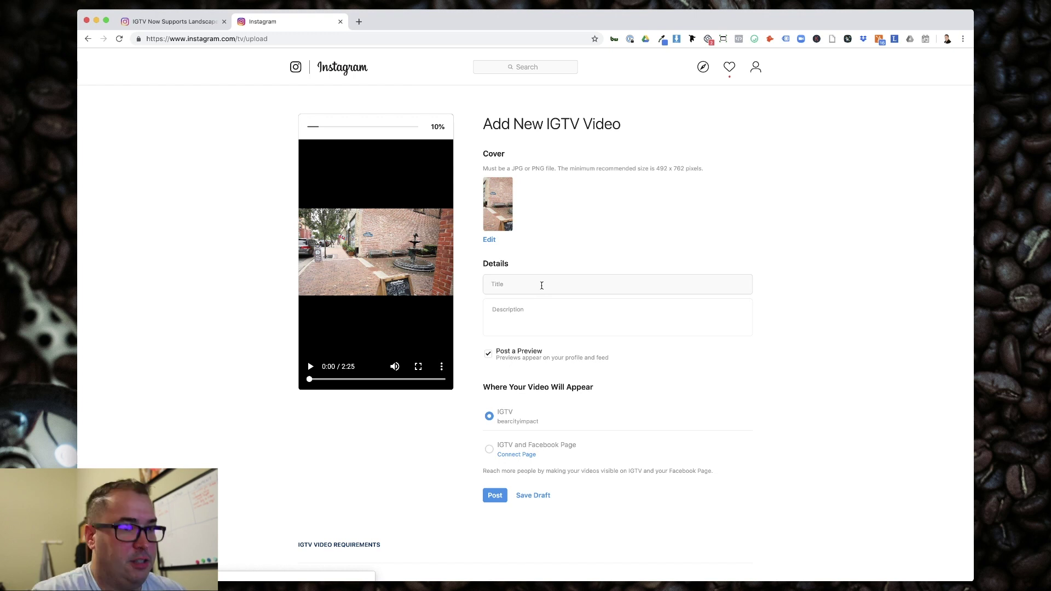
{"action": "type", "text": "NEW"}
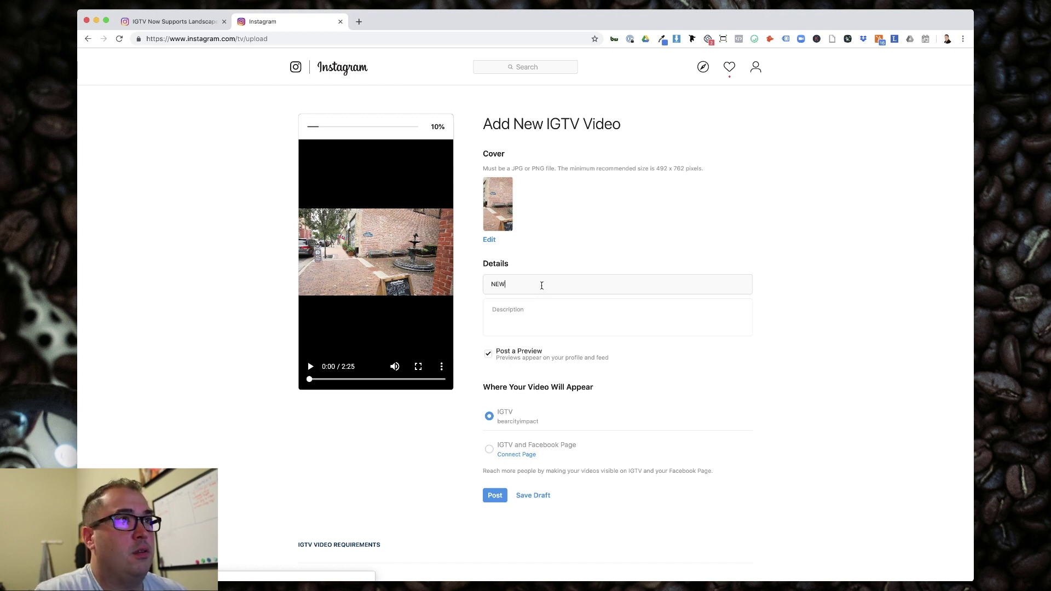
{"action": "type", "text": " BERN STRONG DOWNTOWN PROMO"}
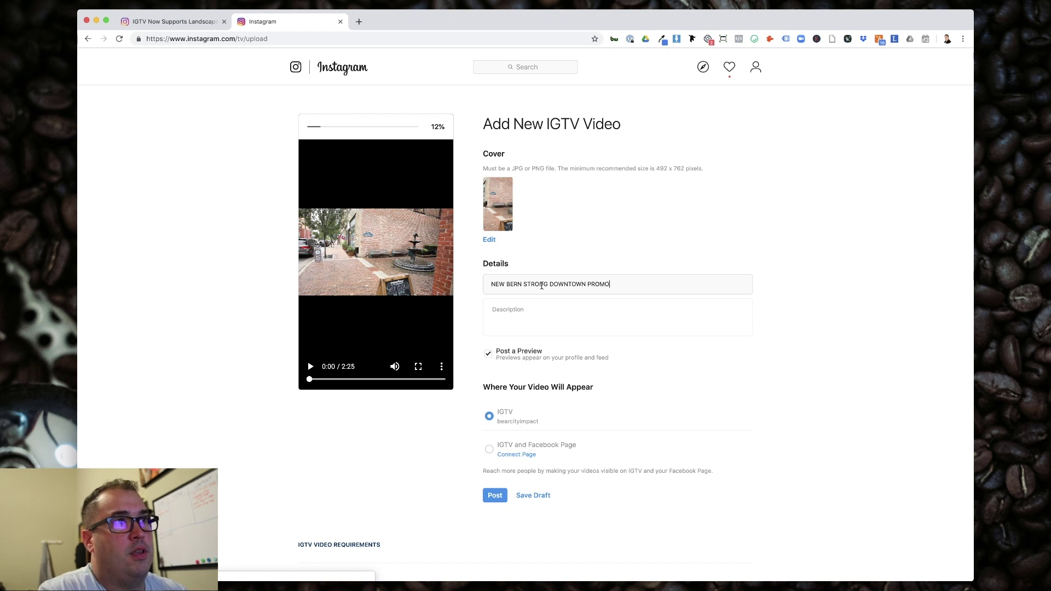
{"action": "key", "text": "Tab"}
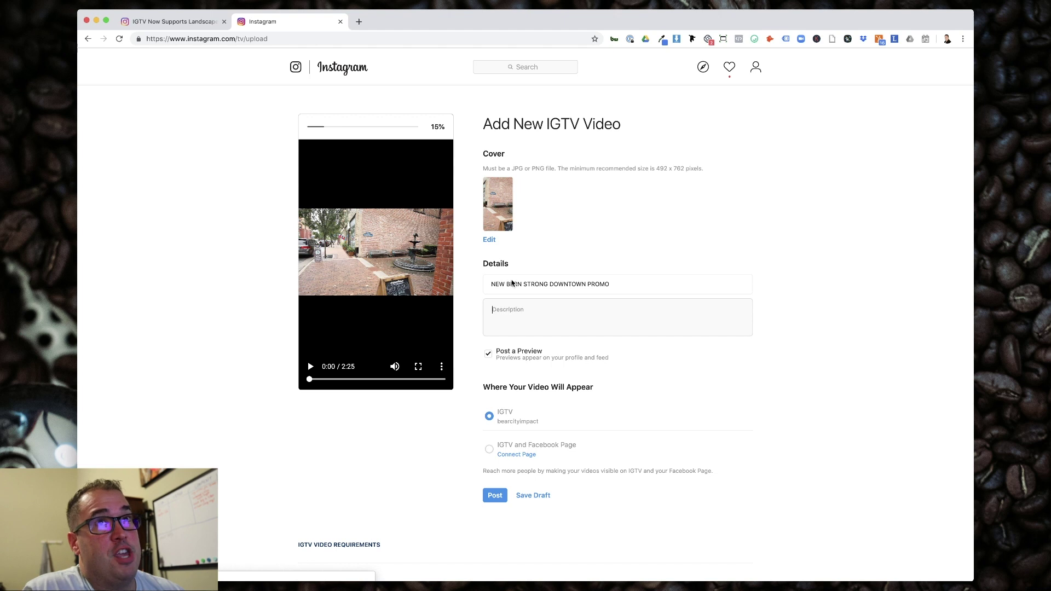
- Turn off the Post a Preview option for the new IGTV video
{"action": "left_click", "coordinate": [534, 285]}
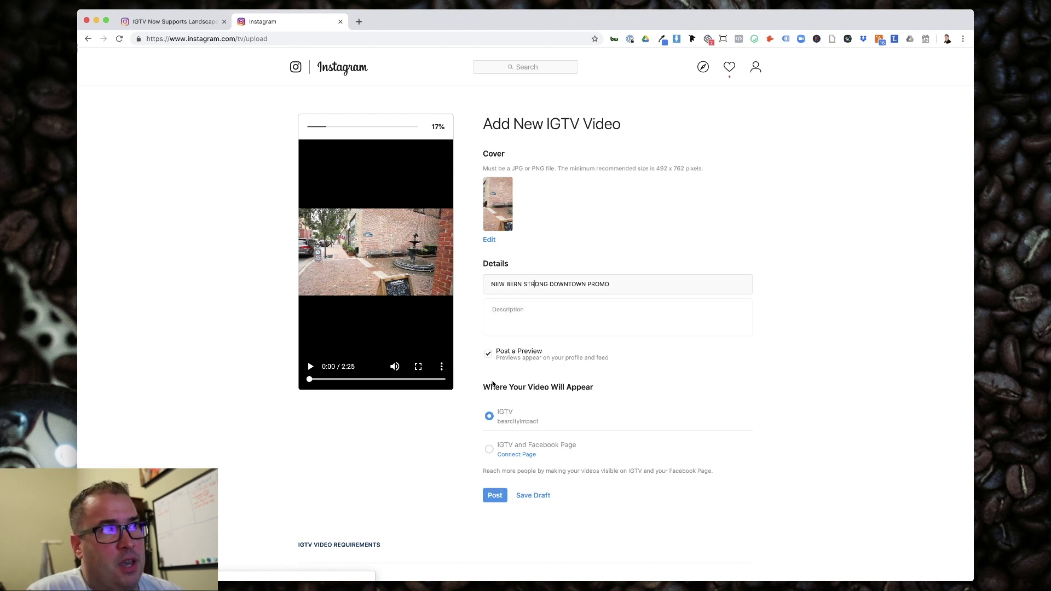
{"action": "left_click_drag", "start_coordinate": [500, 357], "coordinate": [632, 359]}
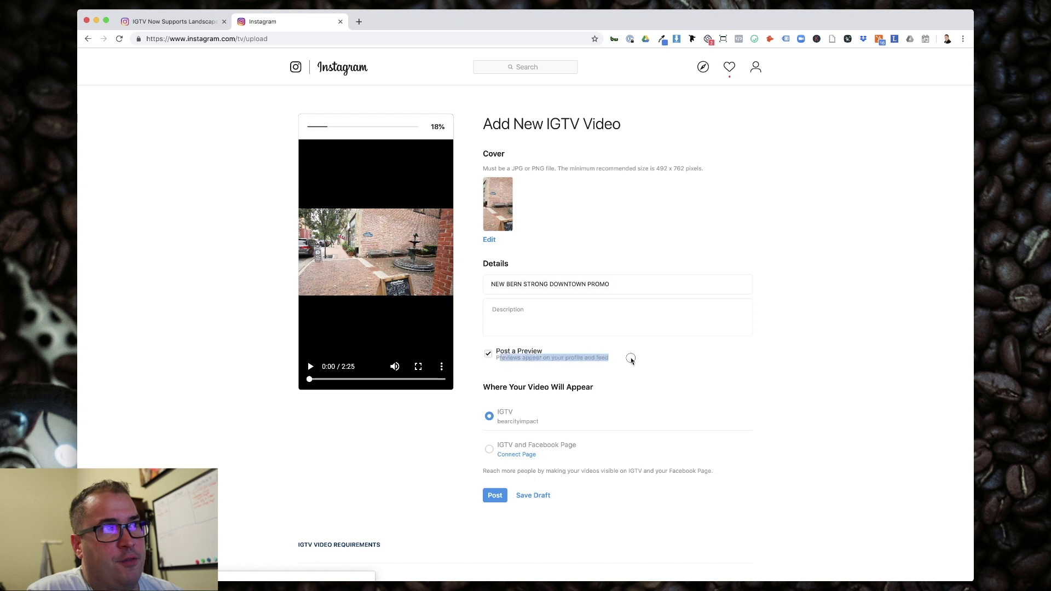
{"action": "left_click", "coordinate": [585, 359]}
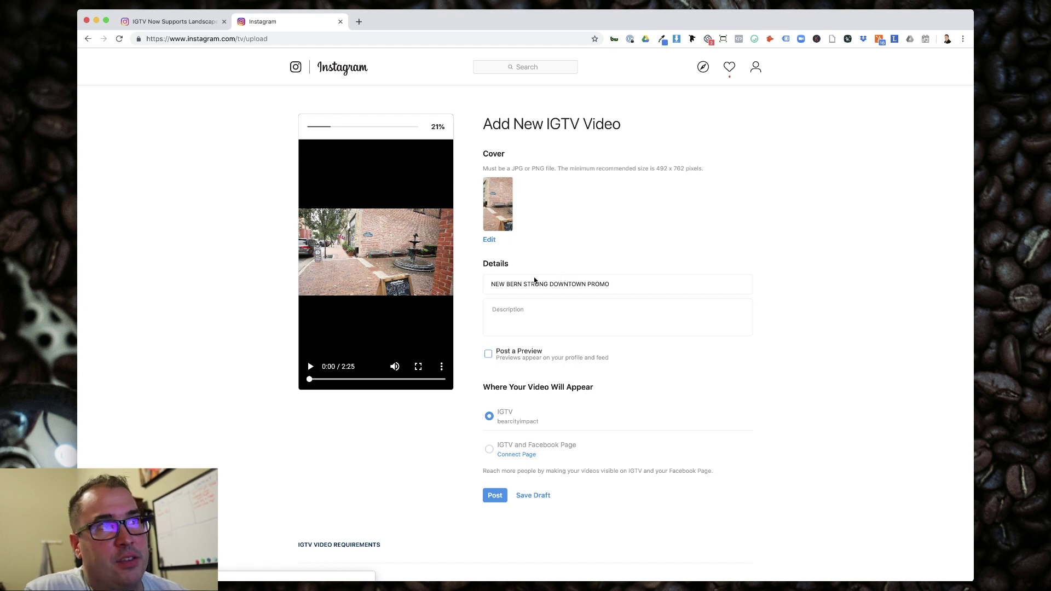
{"action": "triple_click", "coordinate": [517, 276]}
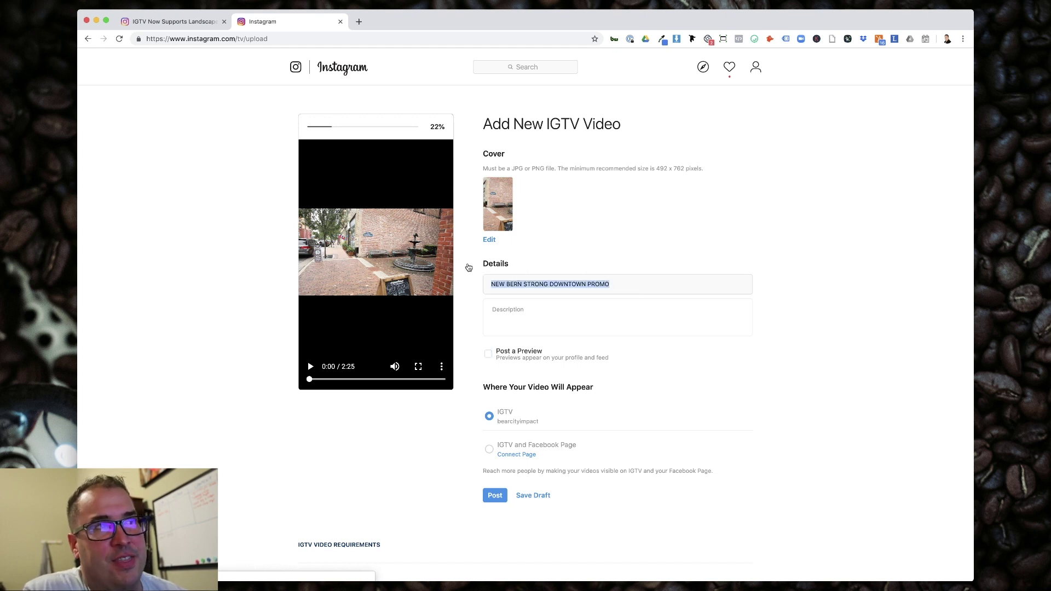
{"action": "left_click", "coordinate": [495, 284]}
{"action": "double_click", "coordinate": [496, 285]}
{"action": "triple_click", "coordinate": [495, 284]}
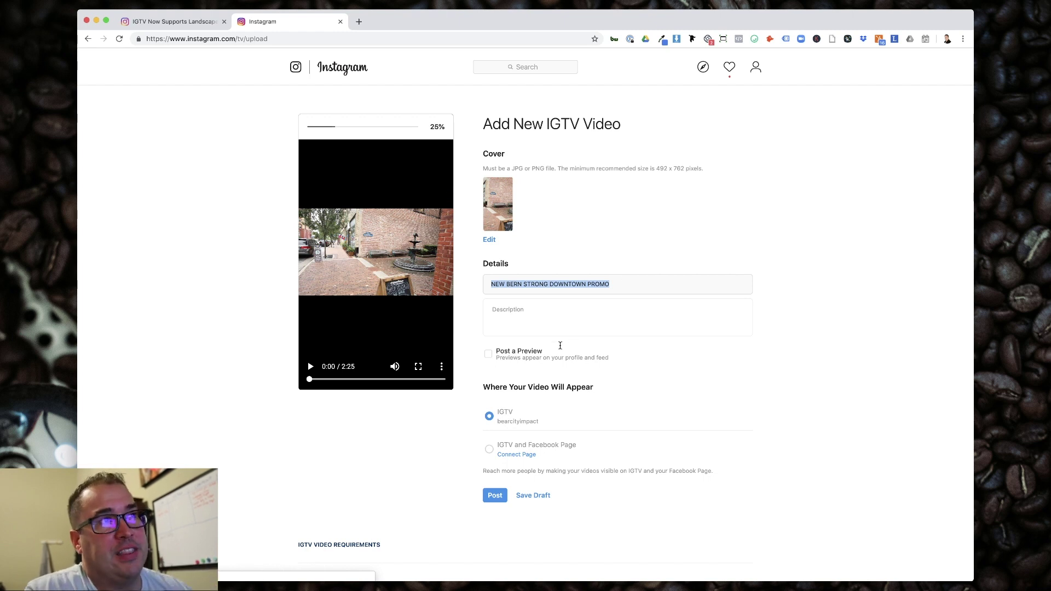
{"action": "left_click", "coordinate": [544, 321]}
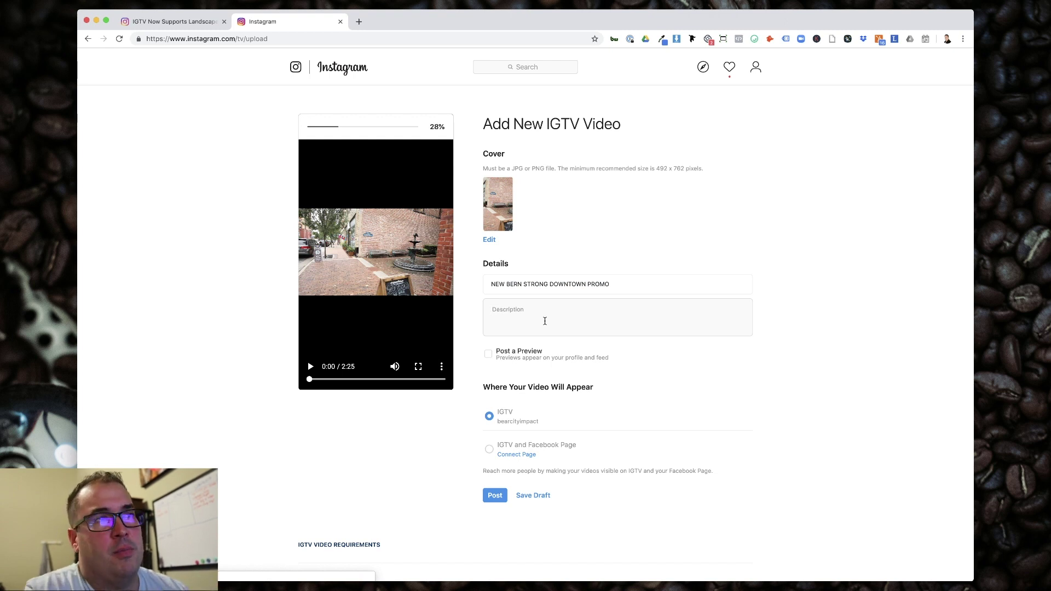
{"action": "triple_click", "coordinate": [549, 288]}
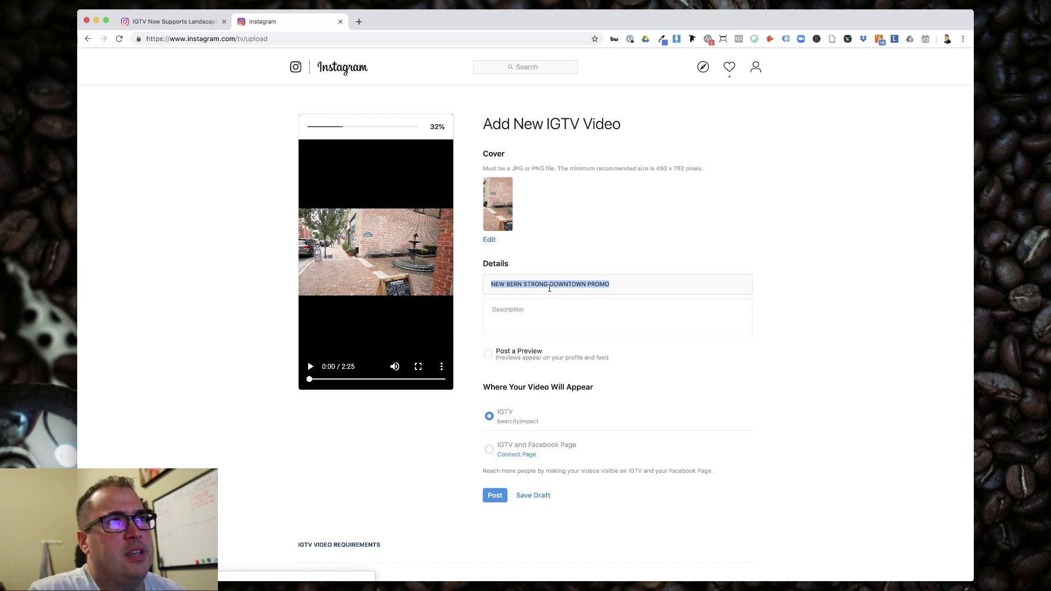
{"action": "triple_click", "coordinate": [649, 288]}
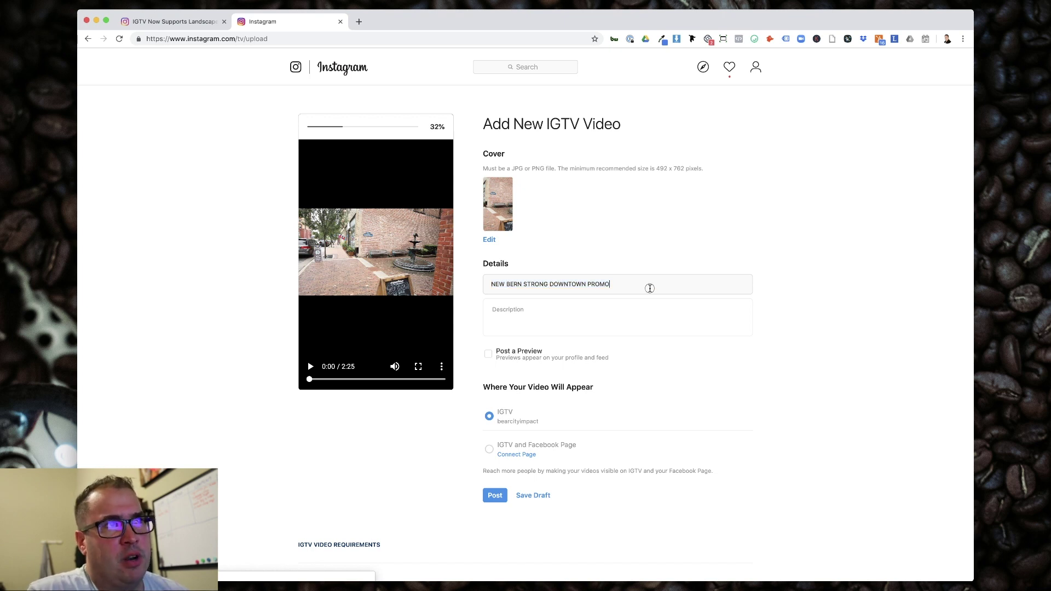
{"action": "left_click", "coordinate": [705, 285]}
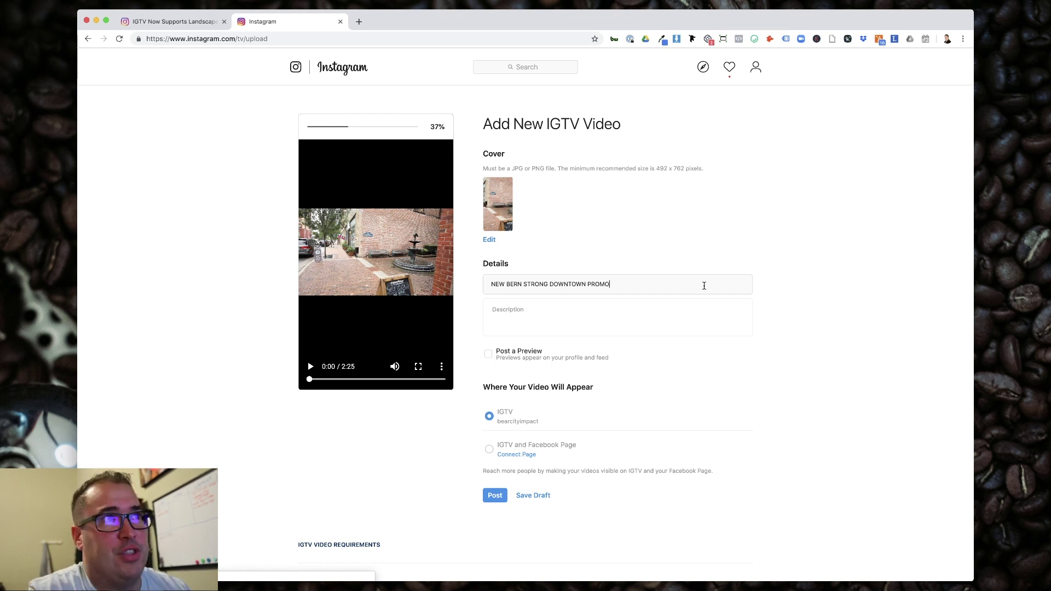
{"action": "left_click_drag", "start_coordinate": [682, 286], "coordinate": [480, 284]}
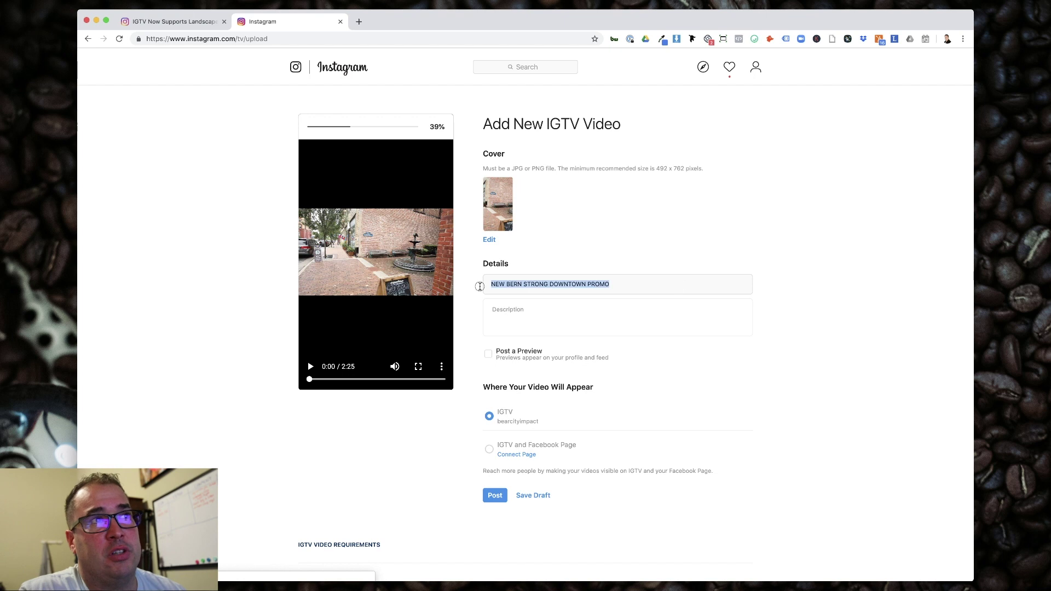
{"action": "left_click", "coordinate": [621, 285]}
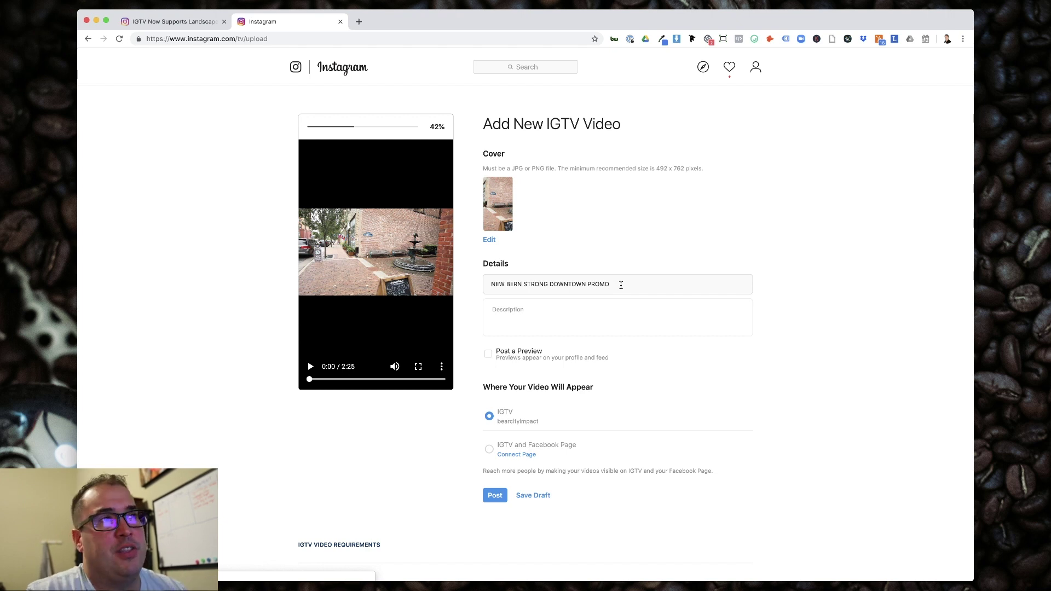
{"action": "triple_click", "coordinate": [621, 285]}
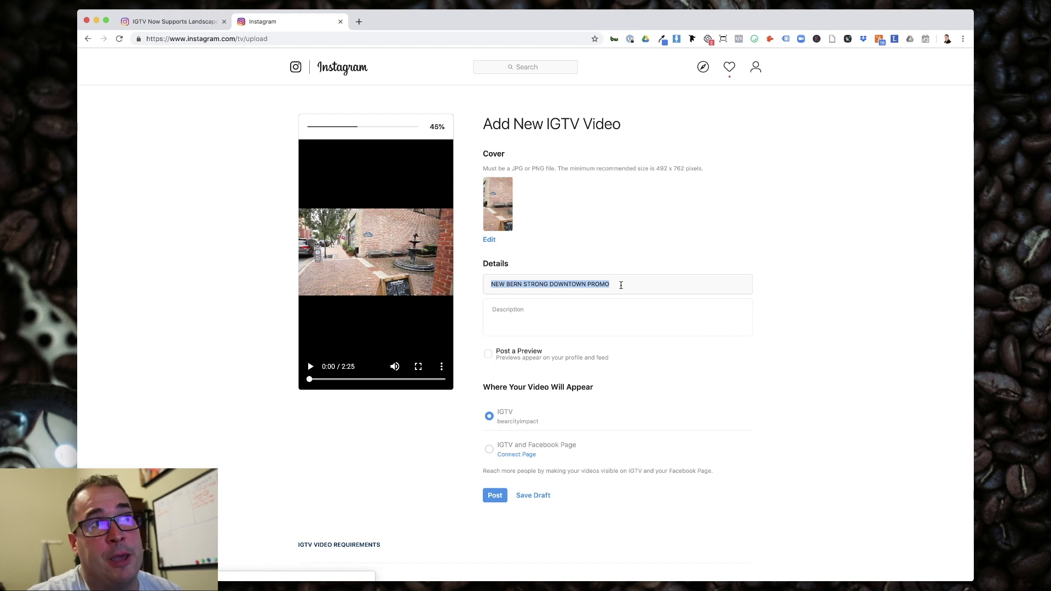
{"action": "left_click", "coordinate": [288, 139]}
{"action": "scroll", "coordinate": [288, 139], "scroll_direction": "down", "scroll_amount": 1}
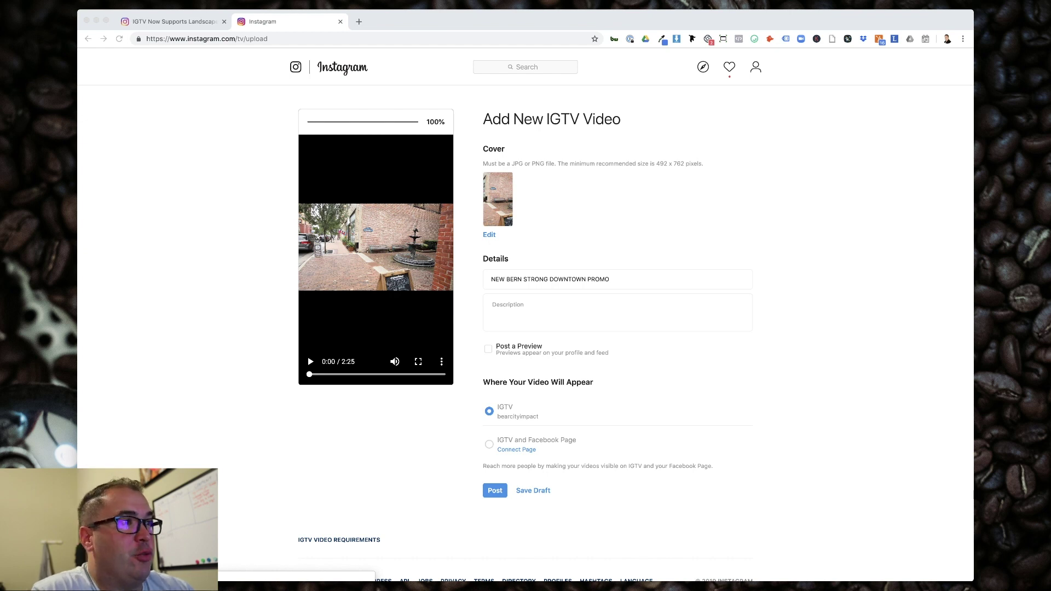
{"action": "left_click", "coordinate": [893, 469]}
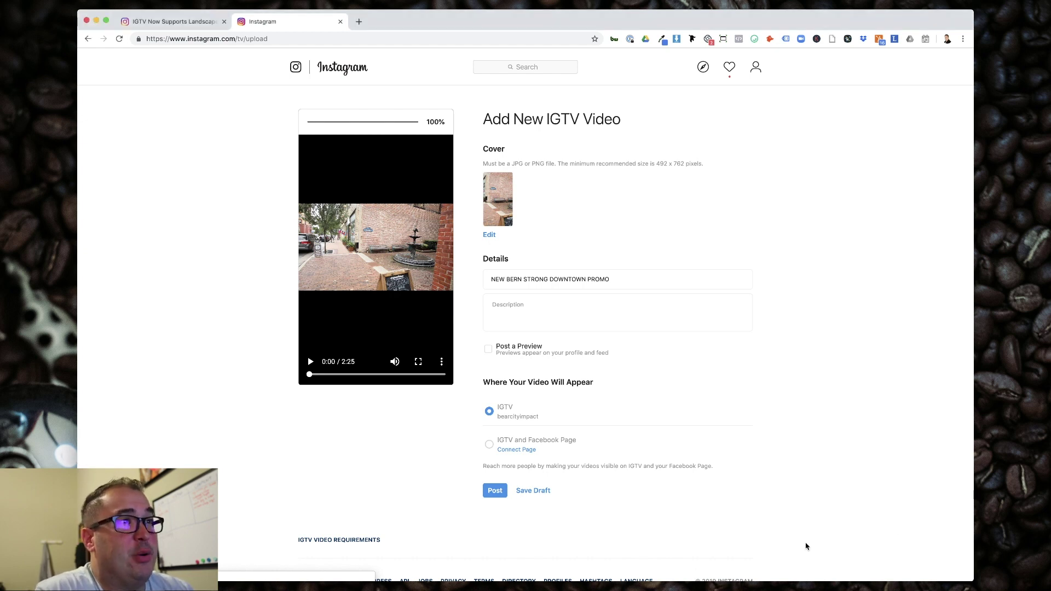